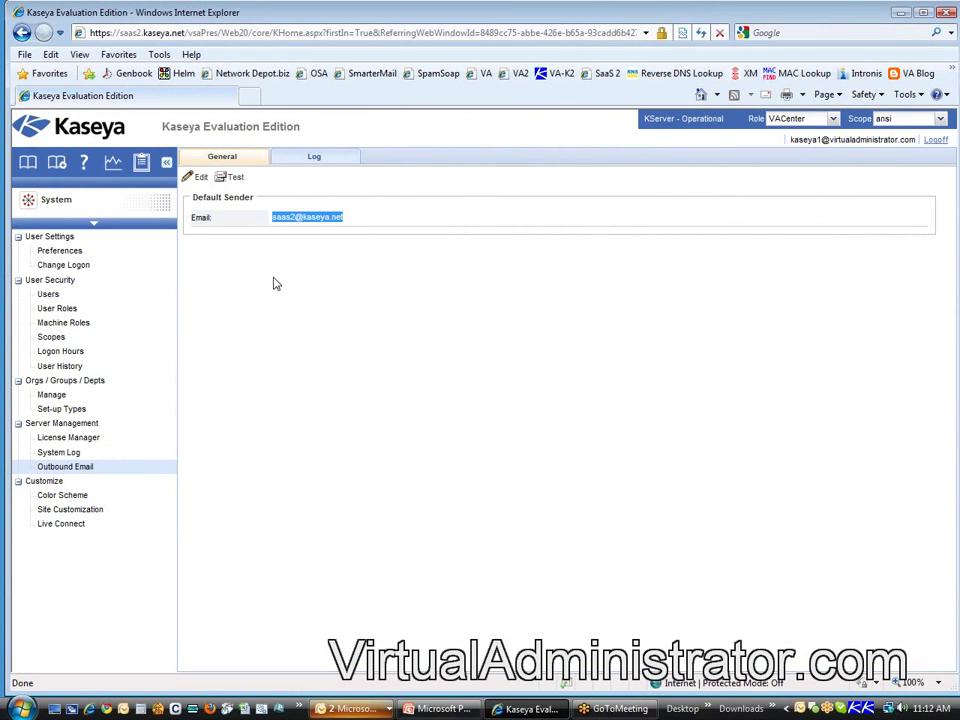
Step: Switch from the email settings to the Agent module's Agent Status list of six machines
left_click(100, 206)
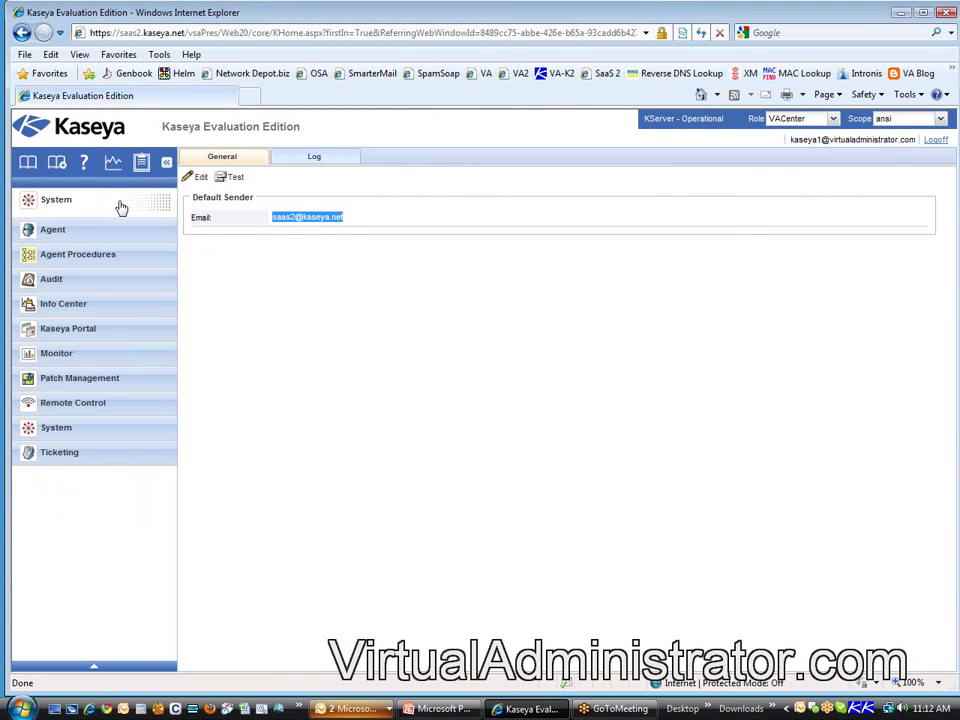
left_click(107, 232)
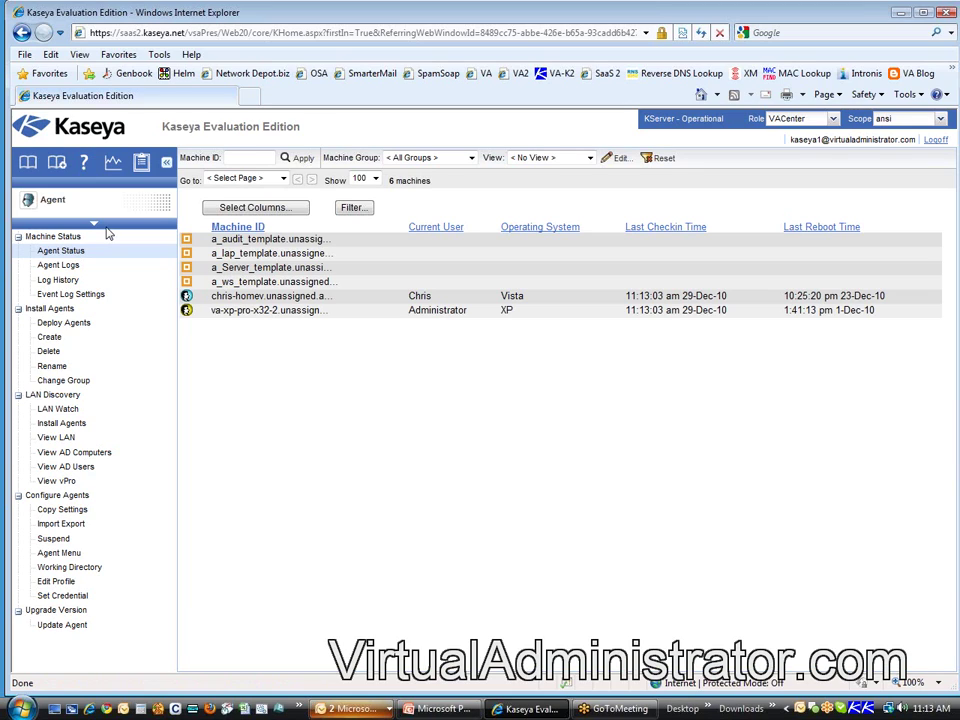
Step: Open Deploy Agents to list the five install packages and highlight the Server and Workstation descriptions
left_click(58, 330)
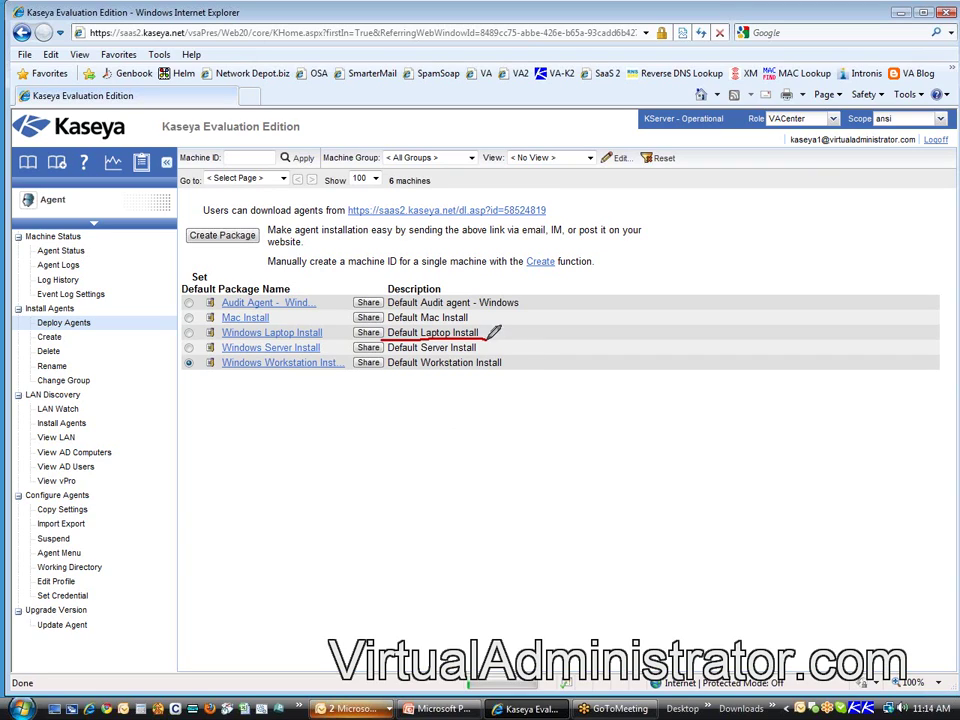
mouse_move(491, 334)
left_mouse_down()
mouse_move(470, 392)
mouse_move(493, 368)
mouse_move(514, 392)
left_mouse_up()
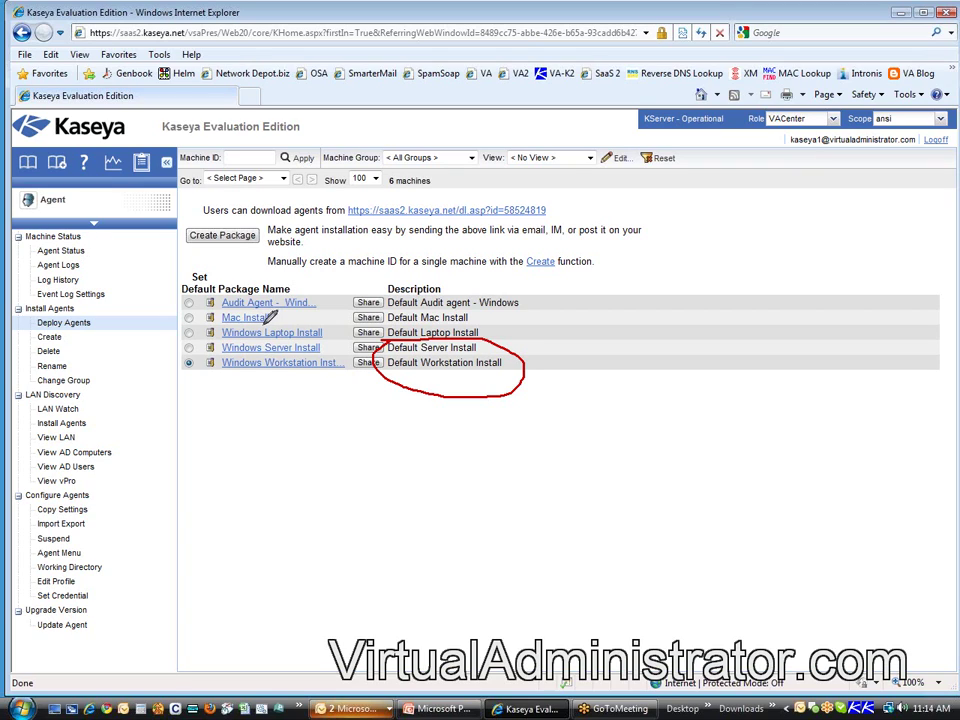
left_click_drag(264, 326, 265, 378)
left_click_drag(331, 295, 332, 307)
left_click_drag(218, 325, 219, 327)
mouse_move(282, 318)
left_mouse_down()
mouse_move(240, 308)
mouse_move(208, 318)
mouse_move(250, 327)
mouse_move(285, 316)
left_mouse_up()
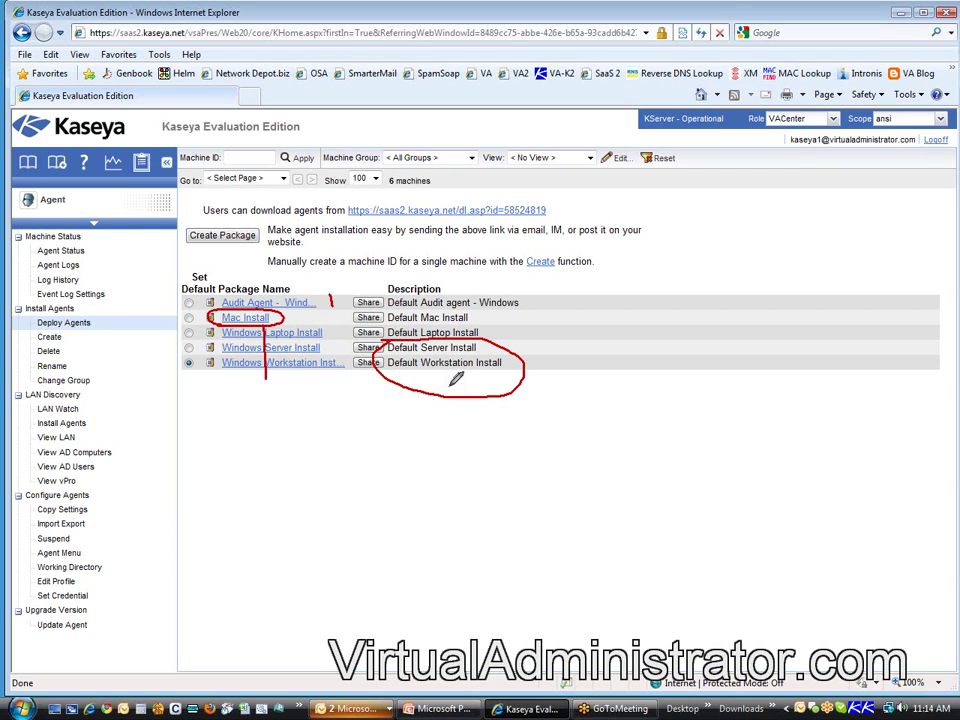
right_click(393, 488)
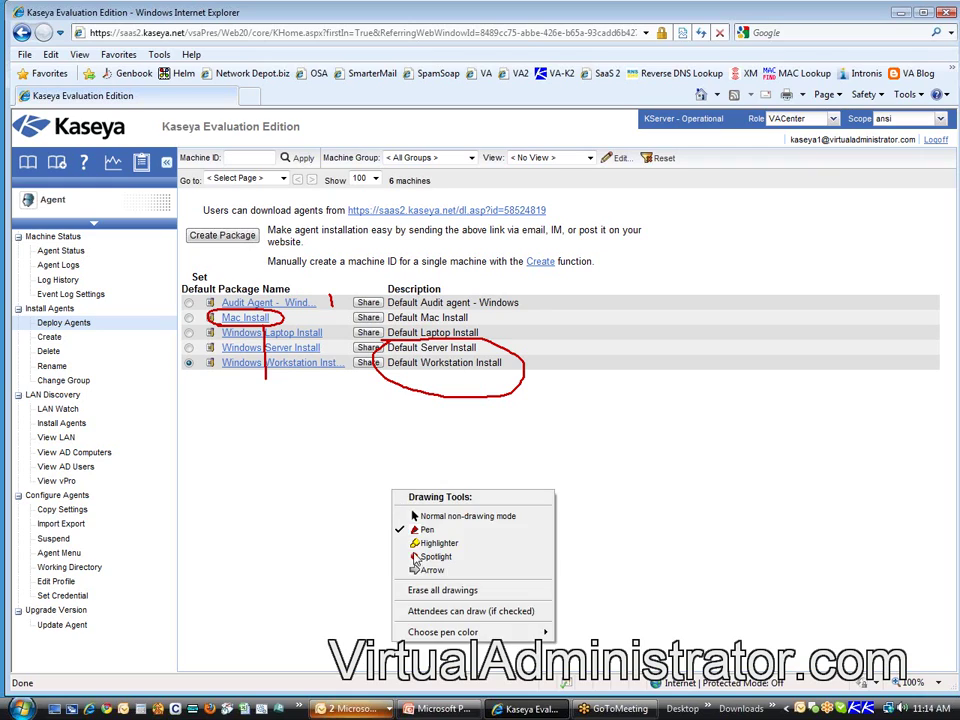
left_click(448, 590)
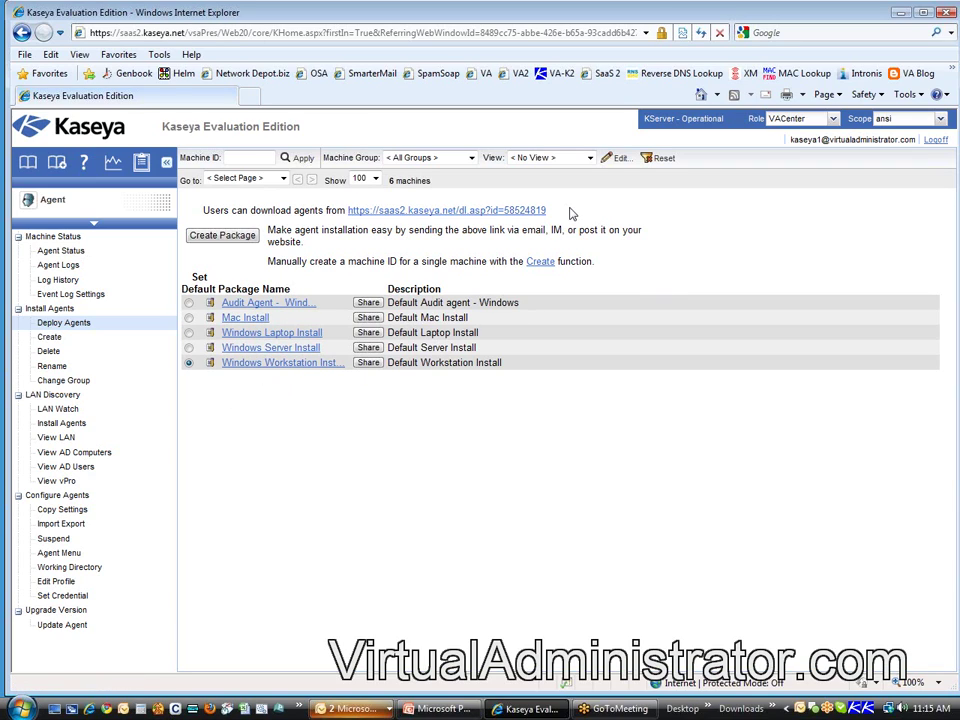
left_click_drag(552, 211, 346, 212)
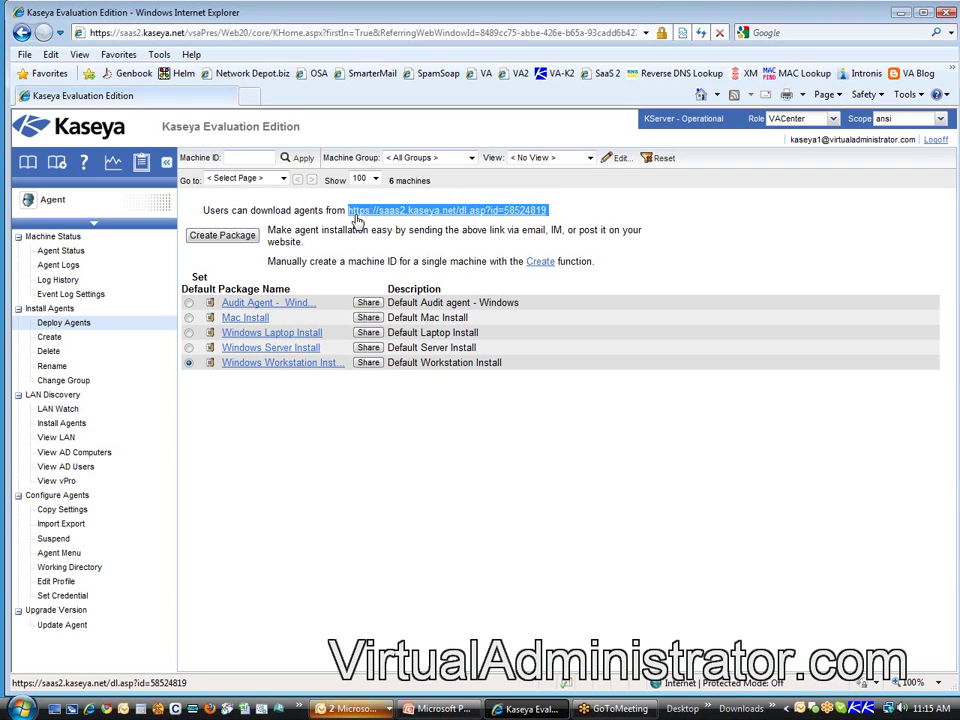
left_click(589, 401)
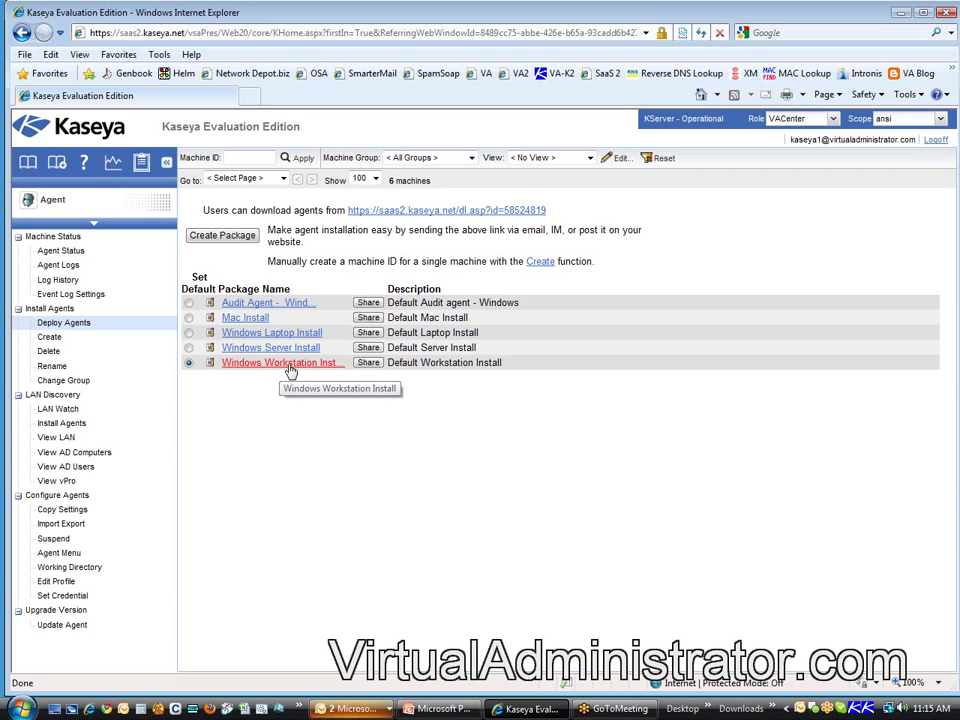
left_click(189, 348)
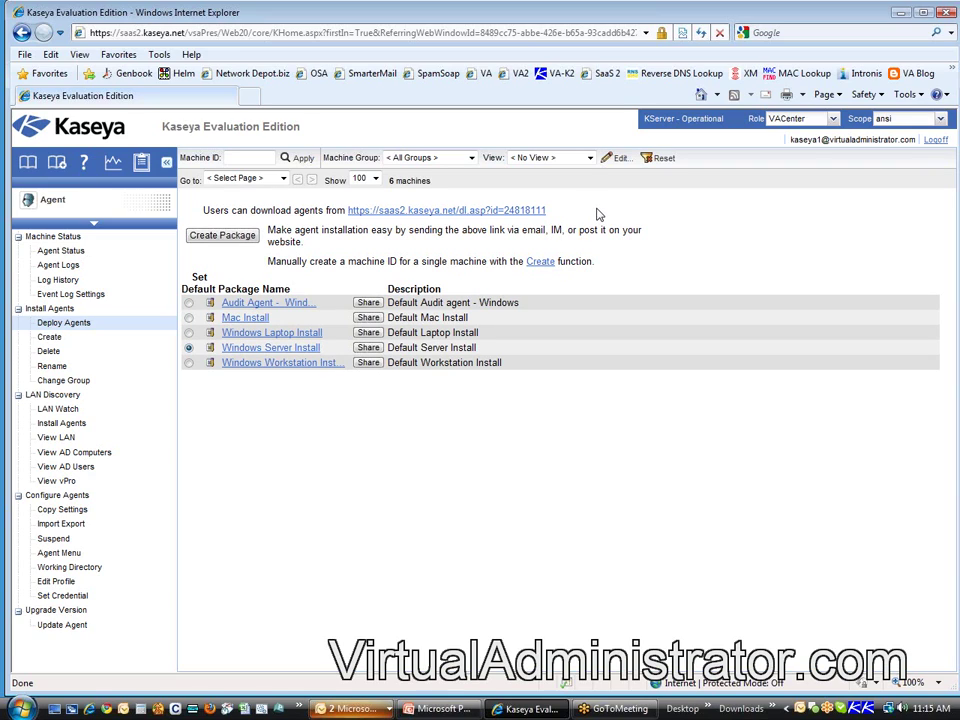
double_click(525, 210)
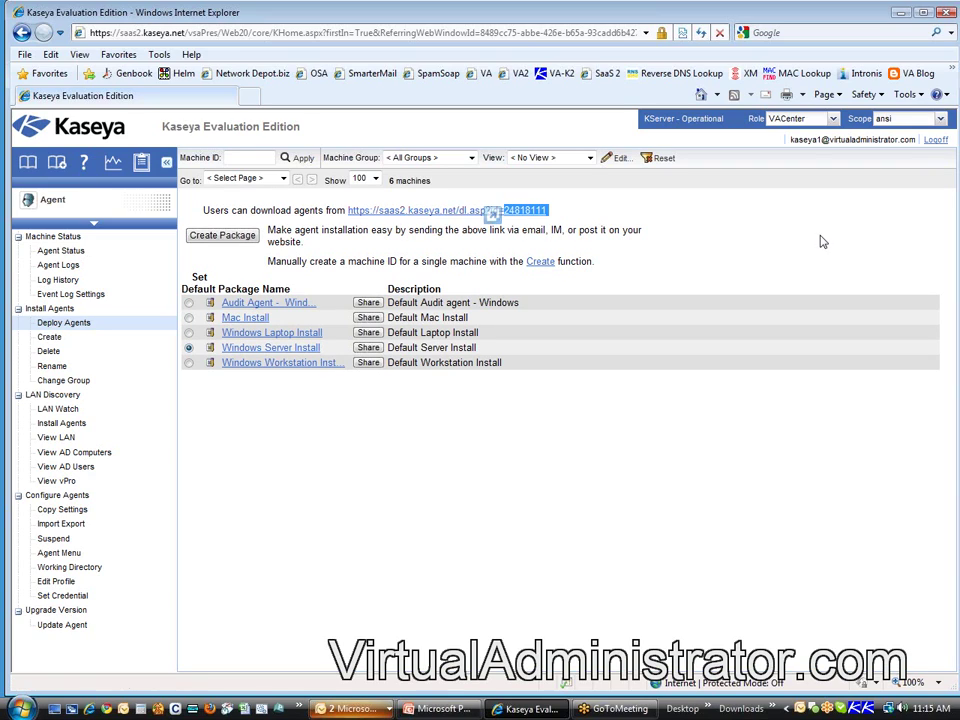
left_click(824, 239)
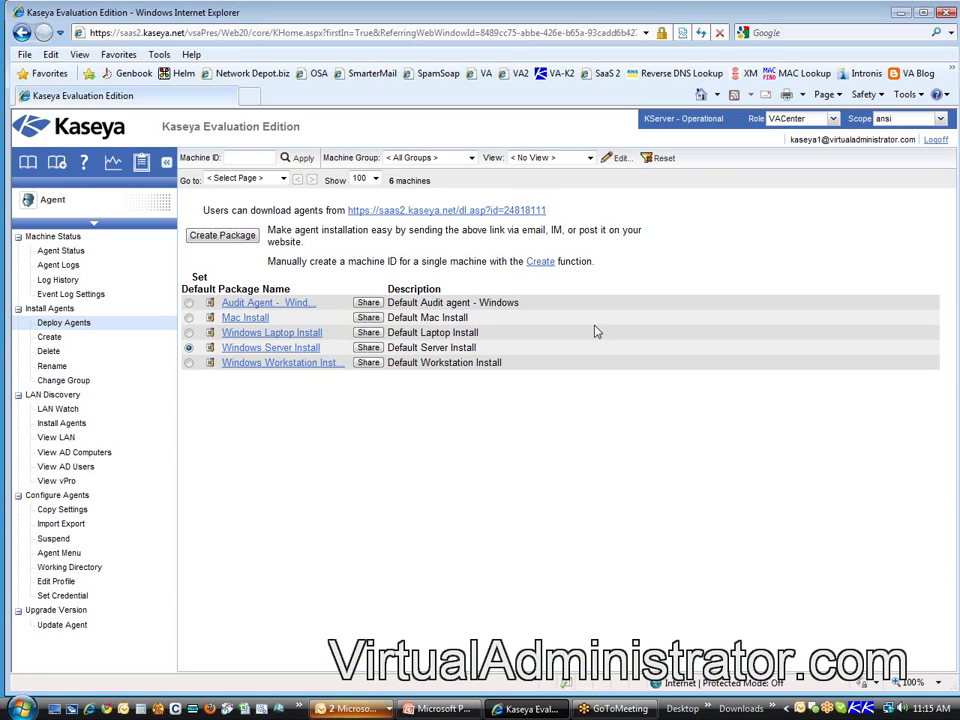
left_click(189, 333)
left_click_drag(565, 222, 347, 213)
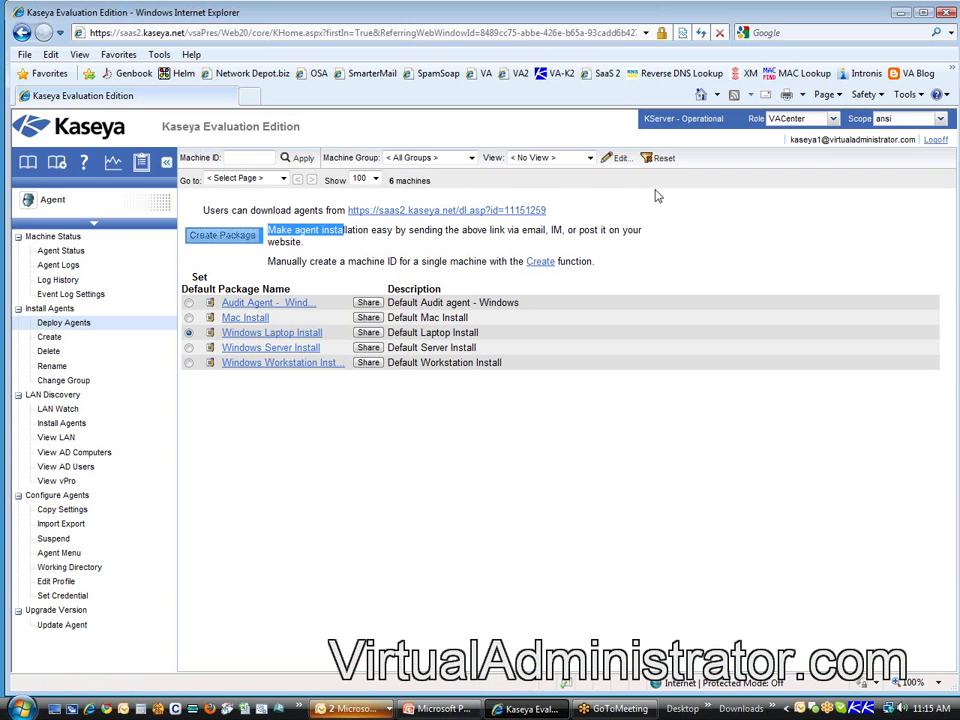
left_click_drag(656, 195, 634, 210)
left_click(381, 257)
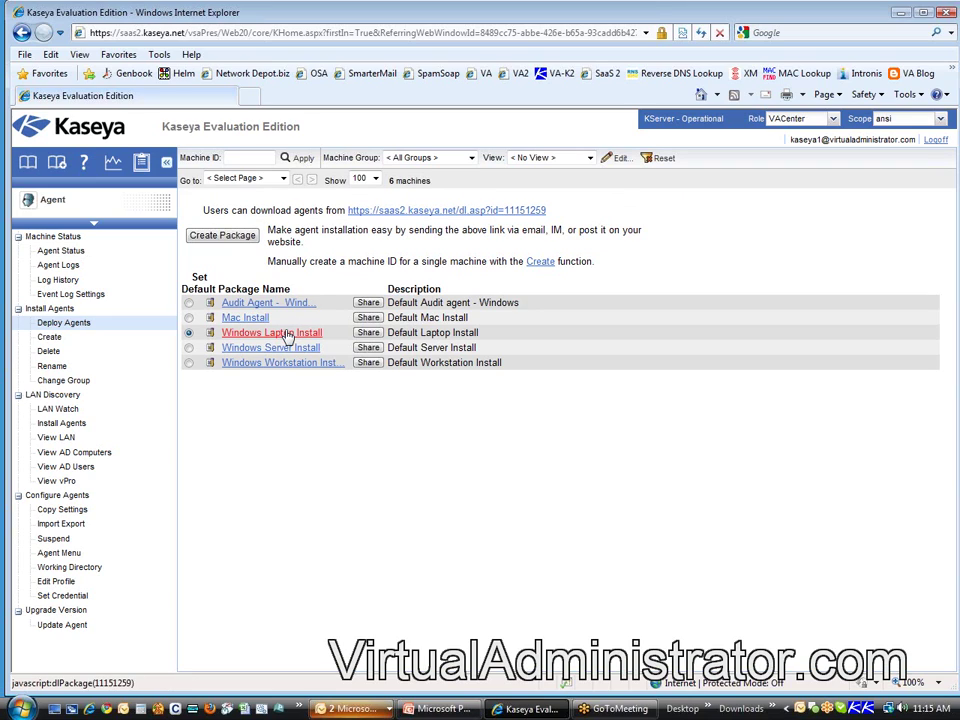
left_click_drag(285, 334, 531, 272)
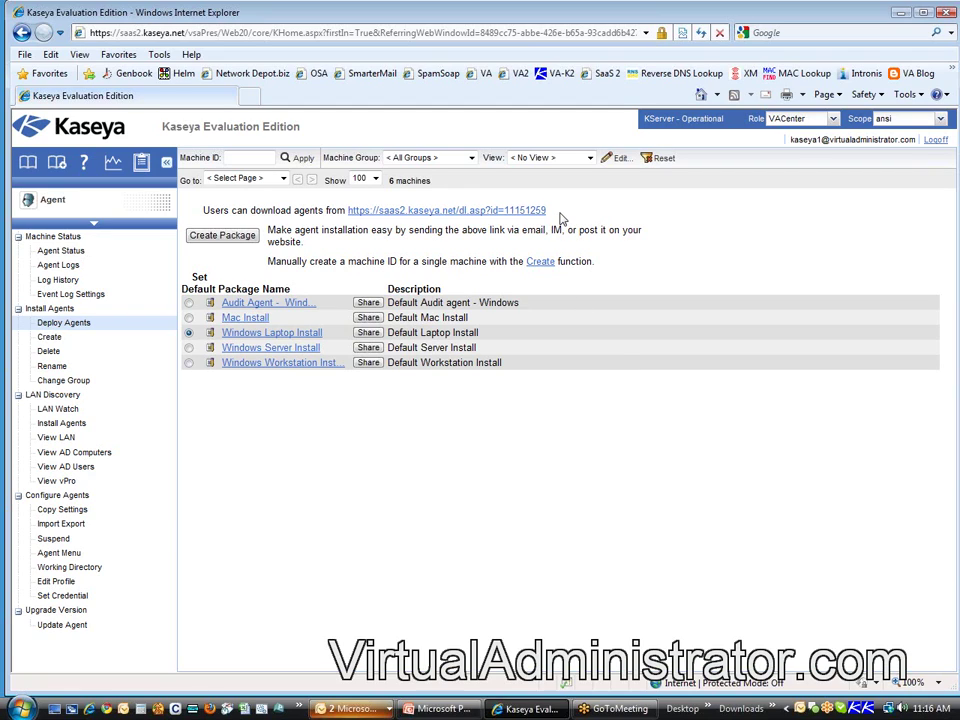
left_click_drag(563, 214, 361, 219)
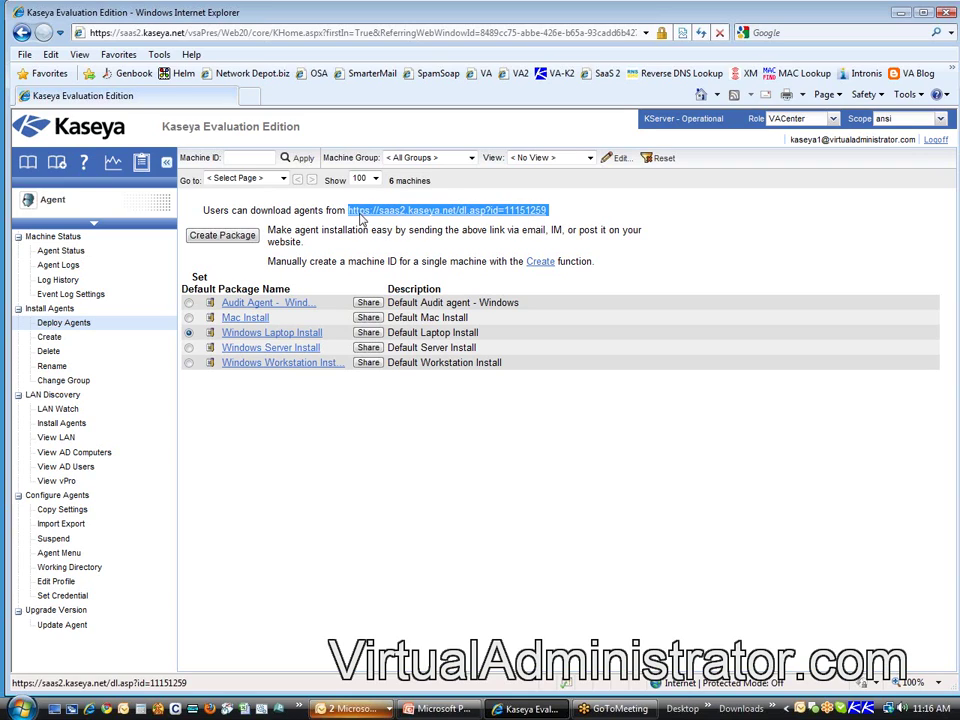
left_click(612, 211)
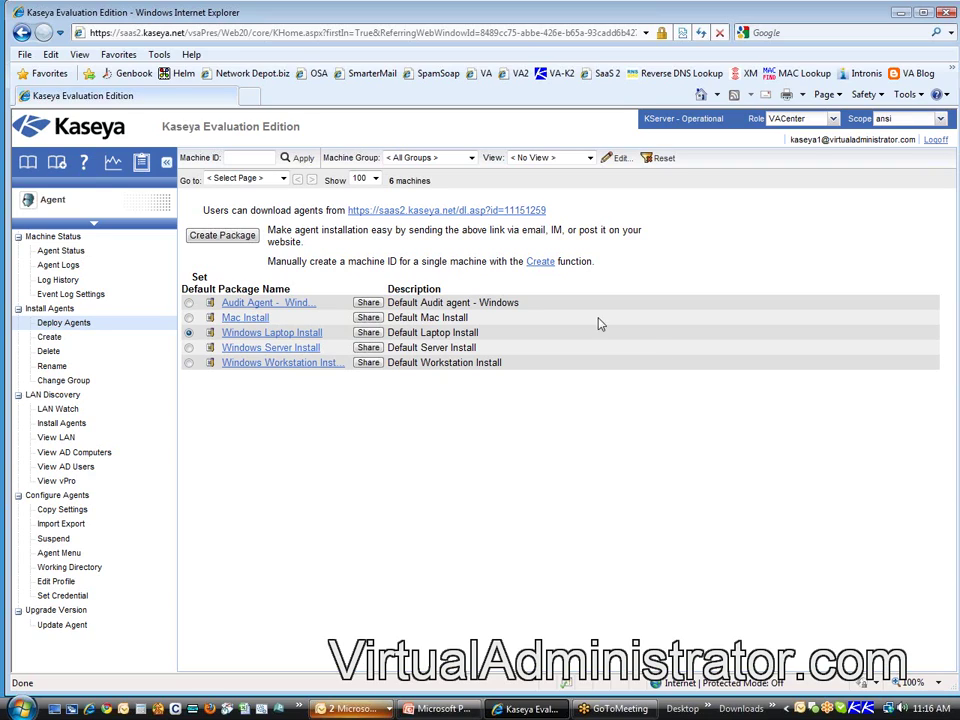
left_click_drag(552, 211, 334, 212)
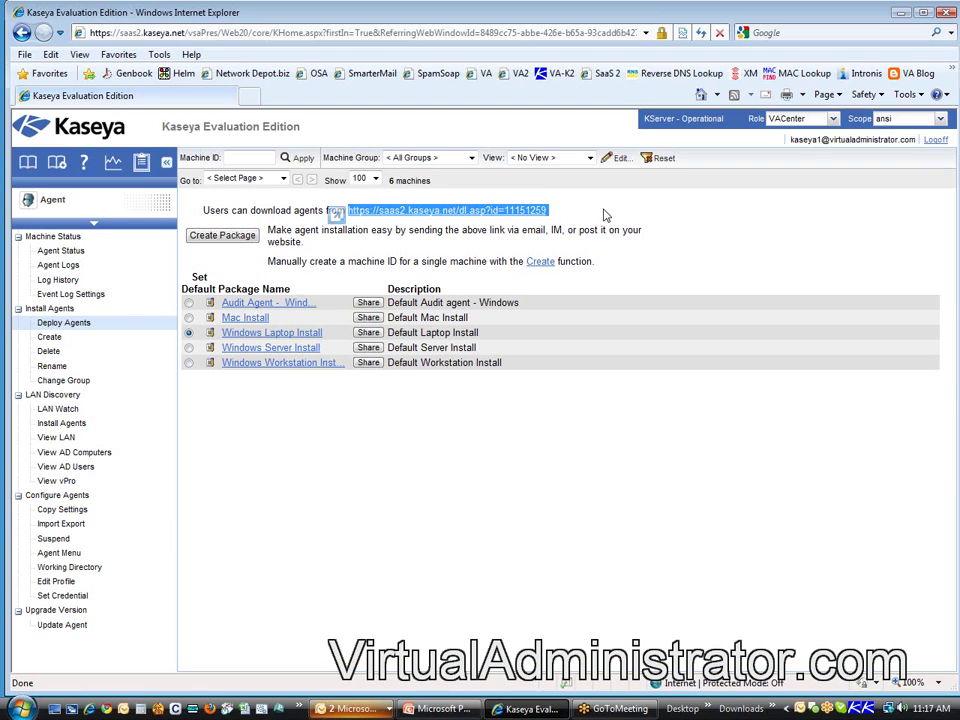
left_click(258, 336)
left_click(75, 252)
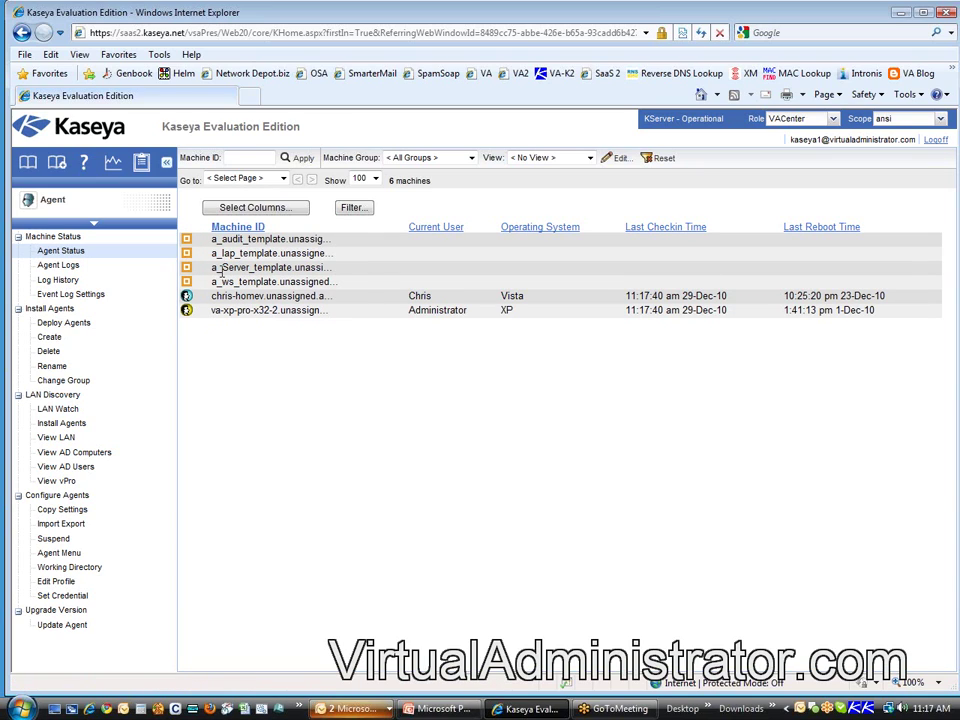
double_click(231, 240)
double_click(228, 253)
left_click_drag(228, 253, 243, 270)
double_click(231, 267)
double_click(227, 281)
left_click(71, 325)
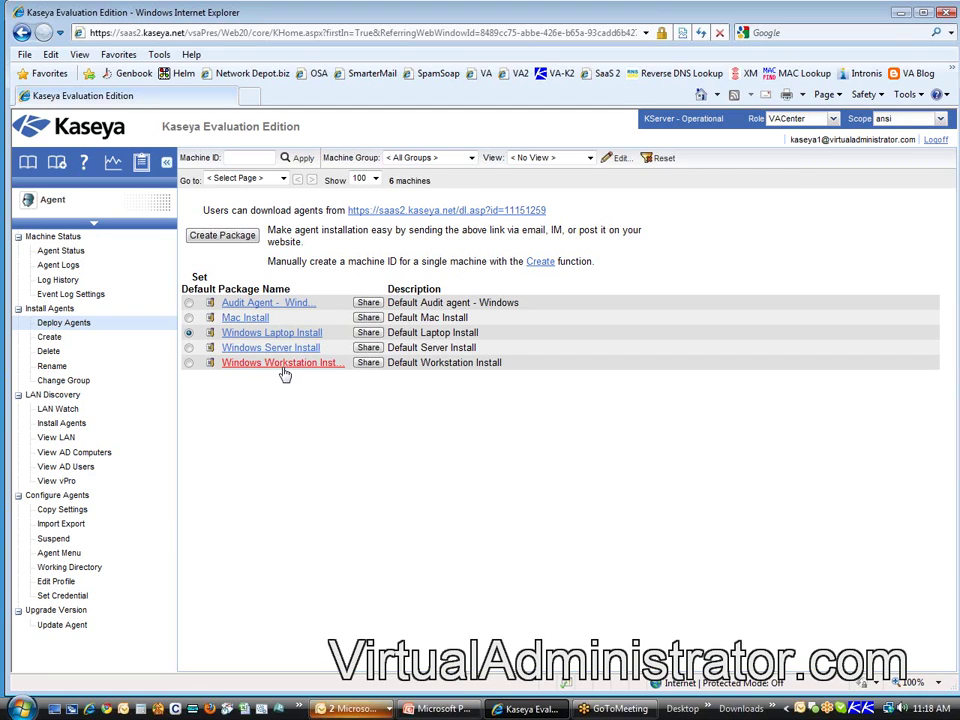
Step: Show Agent Status with the audit, laptop, Server and ws templates among the six machines
left_click(68, 254)
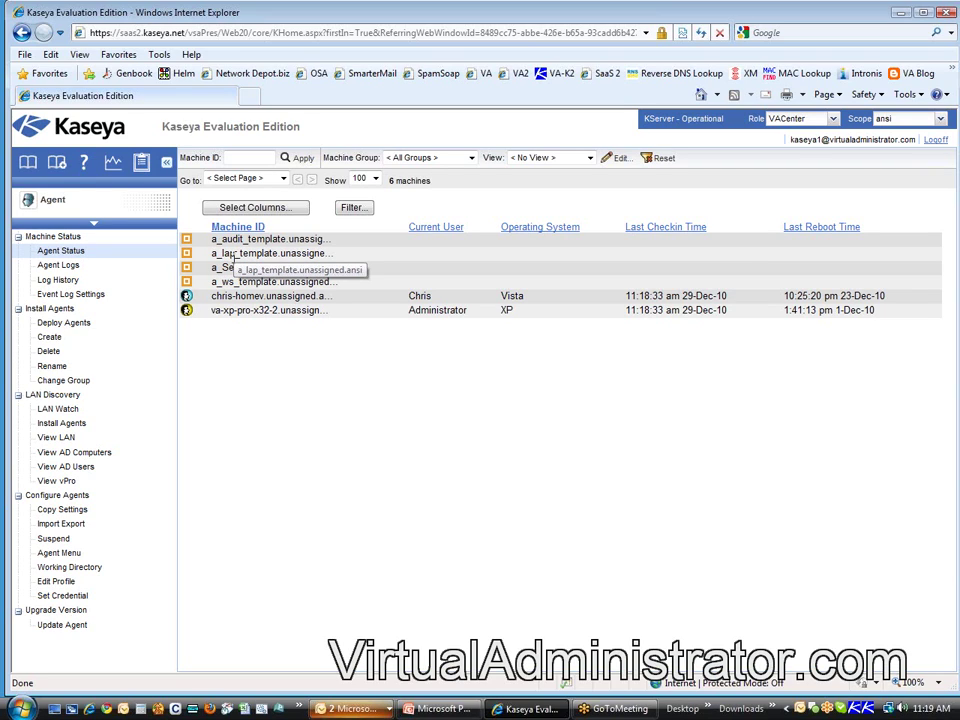
Step: Return to Deploy Agents, with Windows Laptop Install as default, and expand the machine group list
left_click(80, 211)
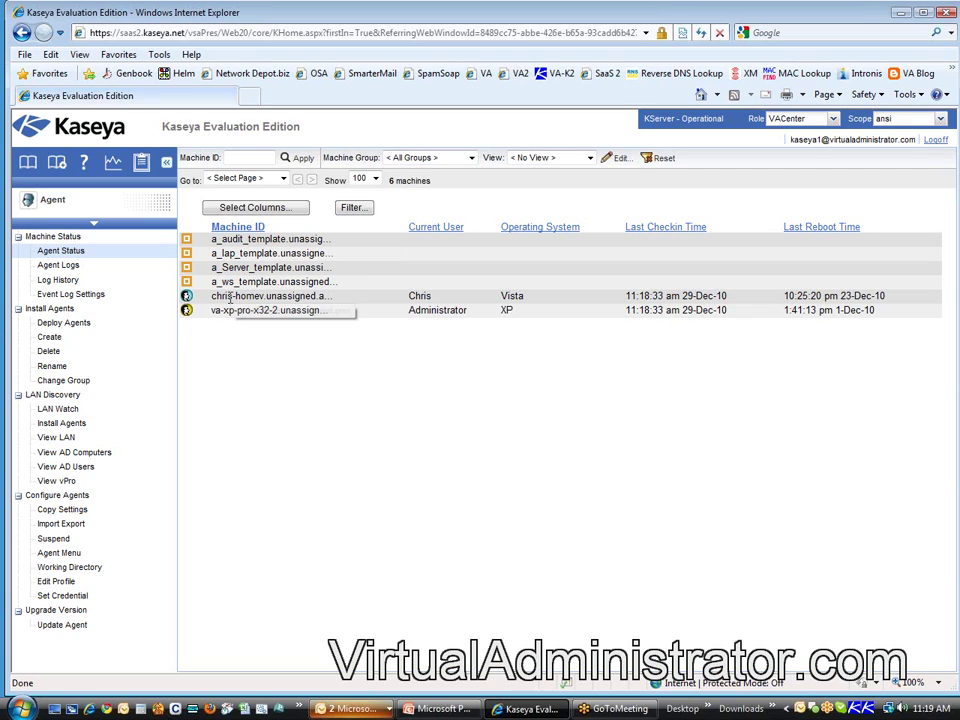
left_click(68, 324)
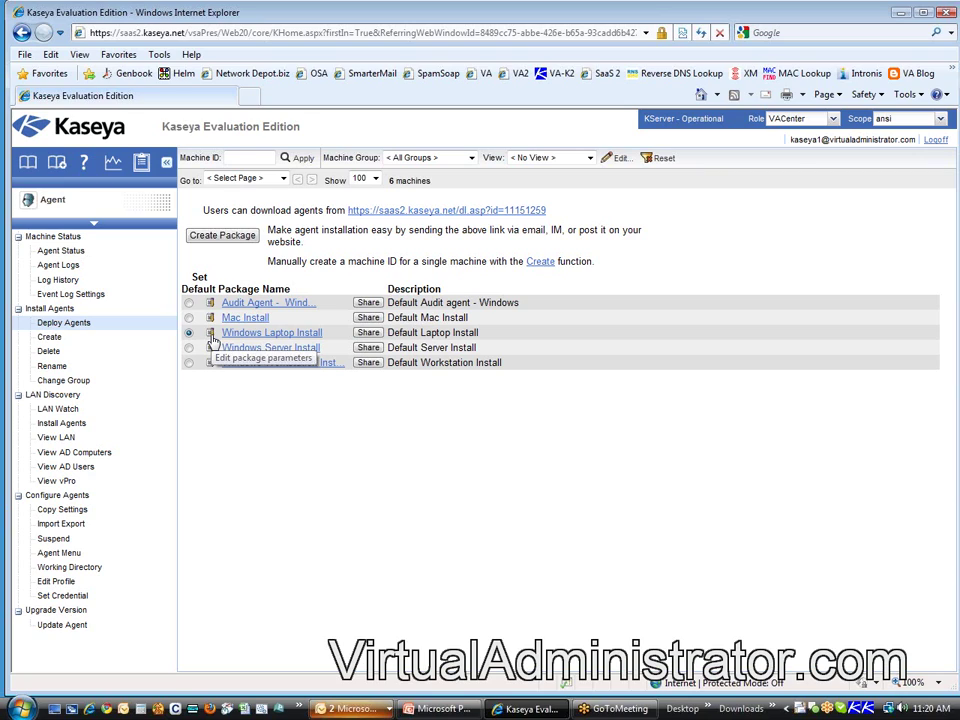
left_click(440, 158)
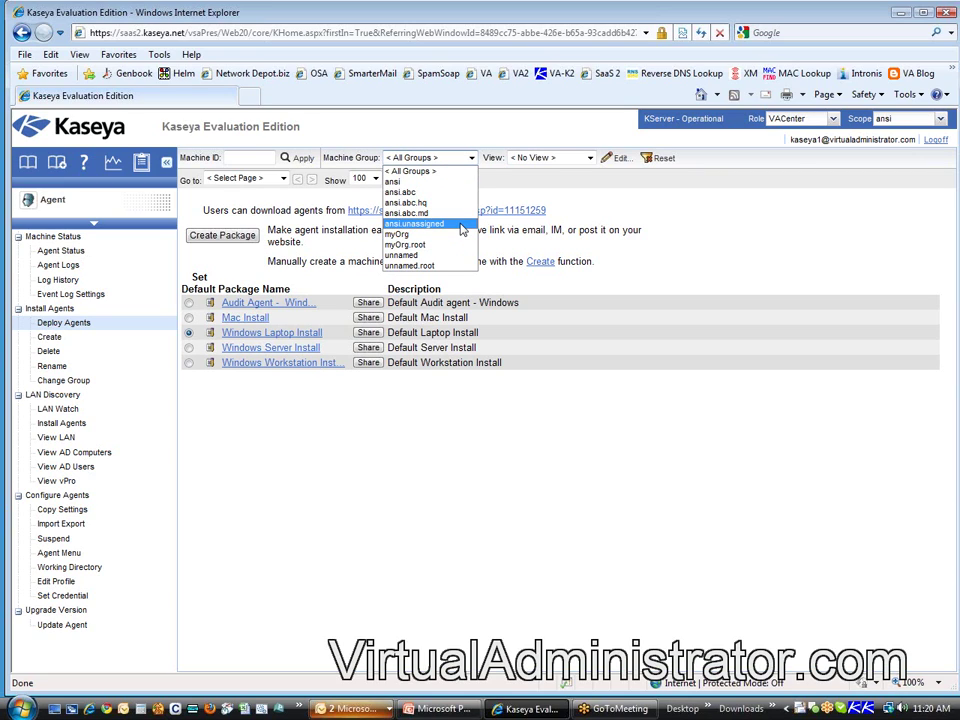
left_click(684, 251)
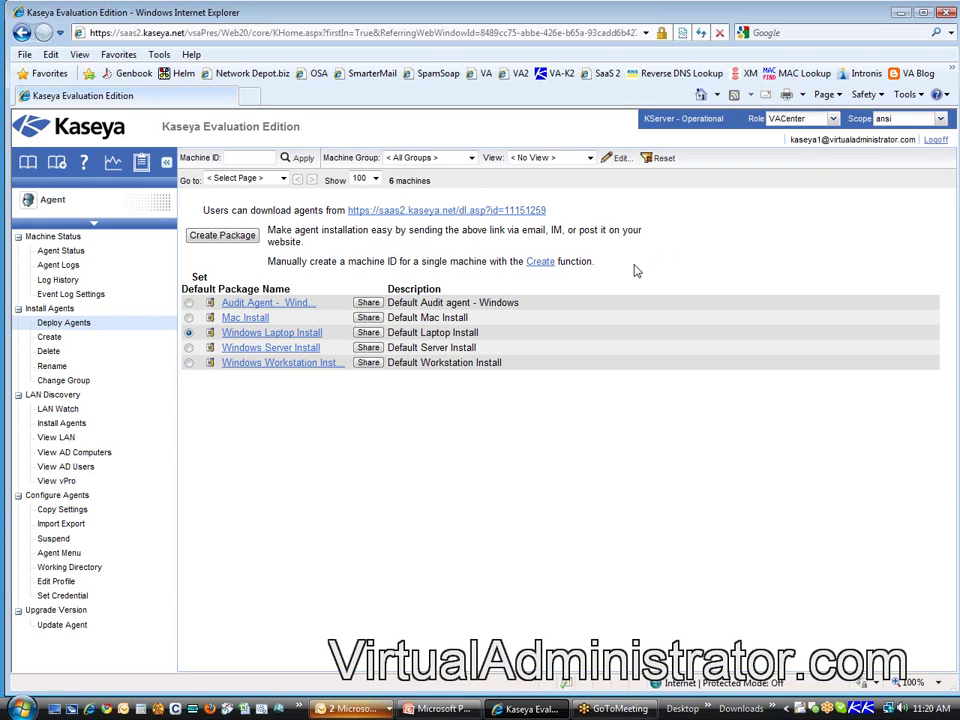